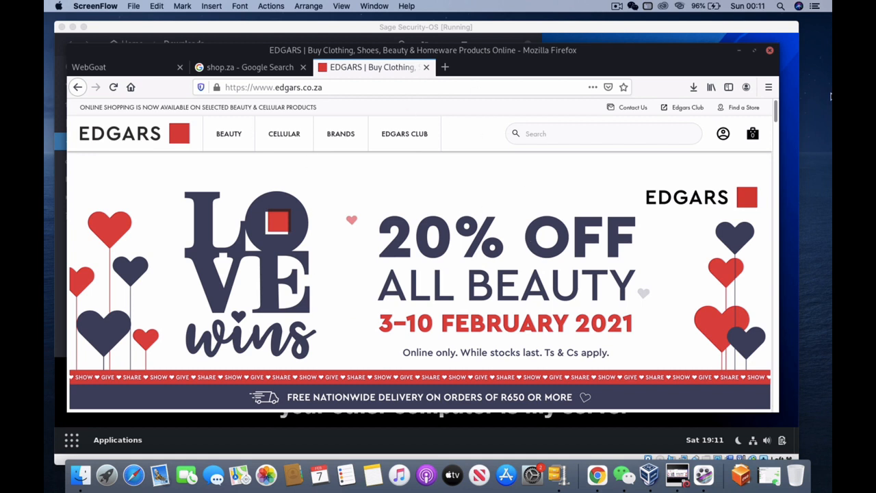
left_click(777, 114)
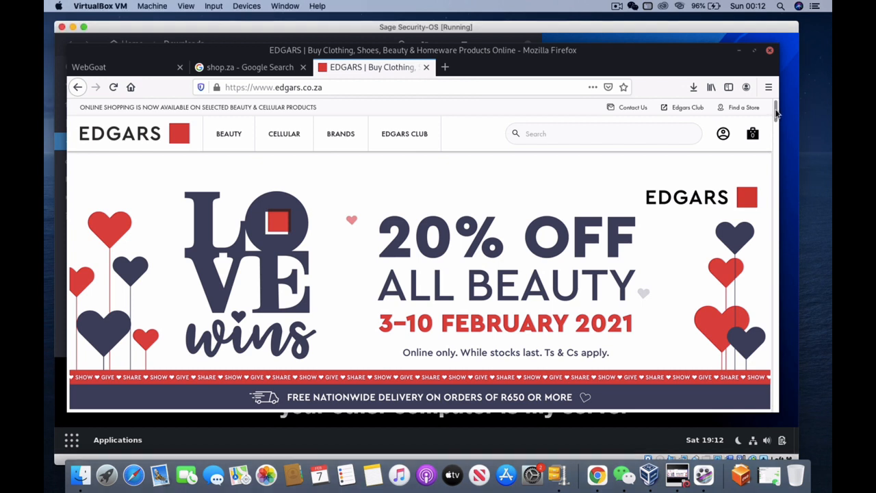
left_click_drag(777, 114, 765, 95)
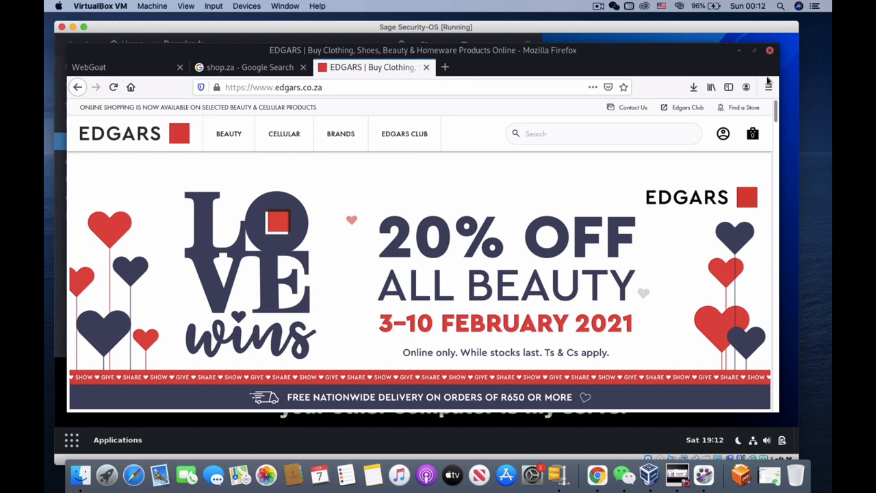
Open page 2 of WebGoat's HTML tampering lesson and check out the TV order at its listed price
left_click(106, 67)
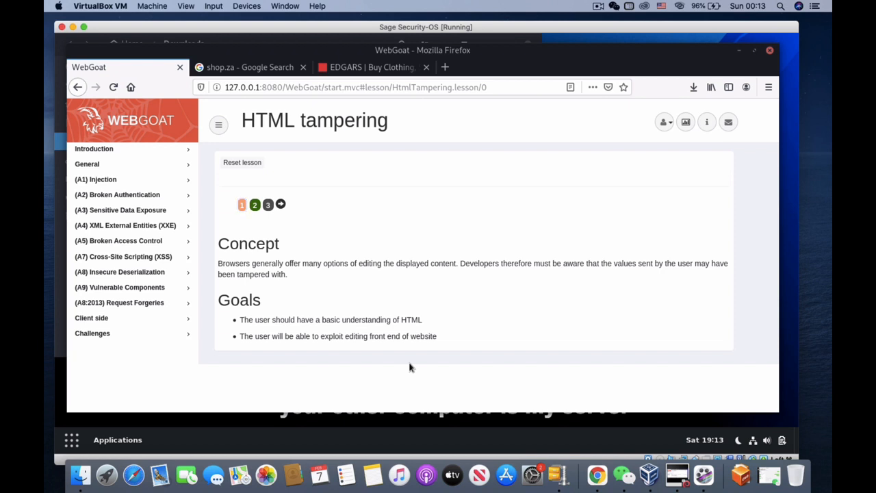
left_click(255, 205)
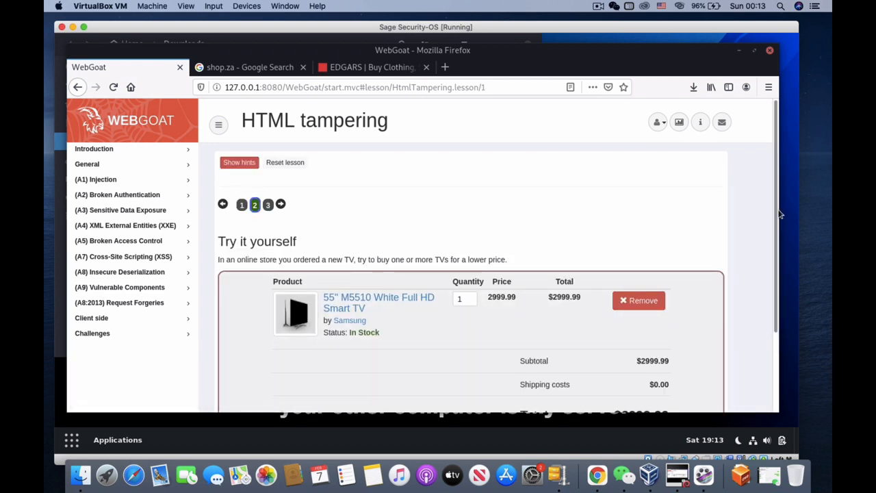
left_click_drag(777, 216, 774, 301)
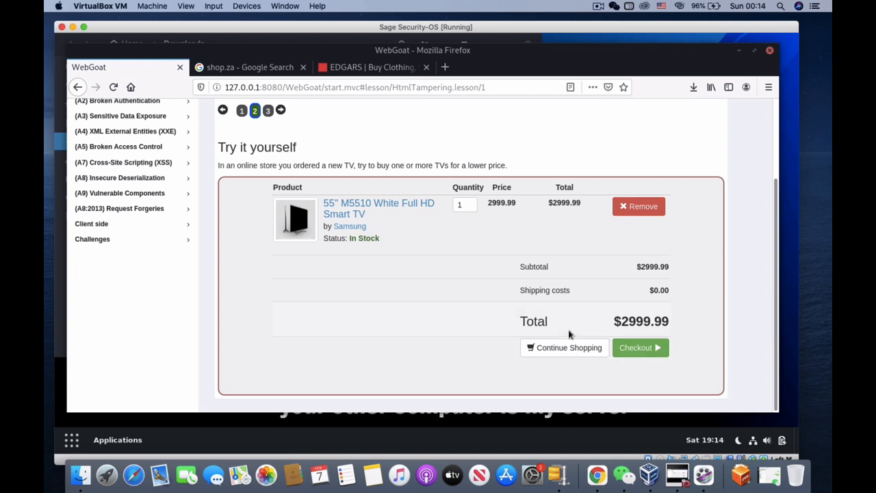
left_click(629, 349)
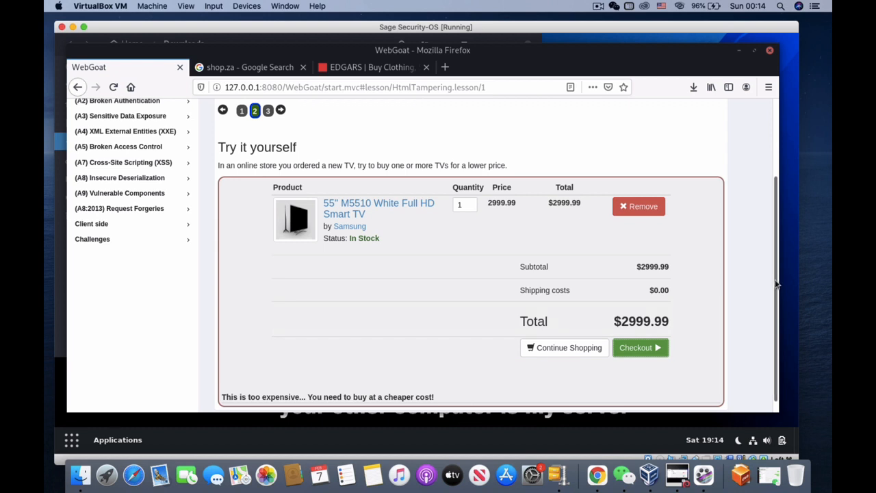
scroll(777, 285, "down", 1)
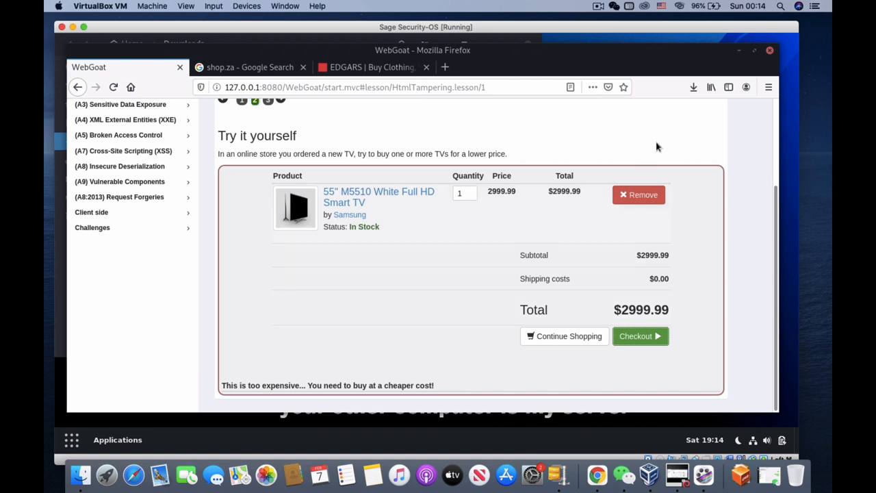
Open the browser's Network monitor, pause its traffic recording and clear the captured requests
left_click(768, 90)
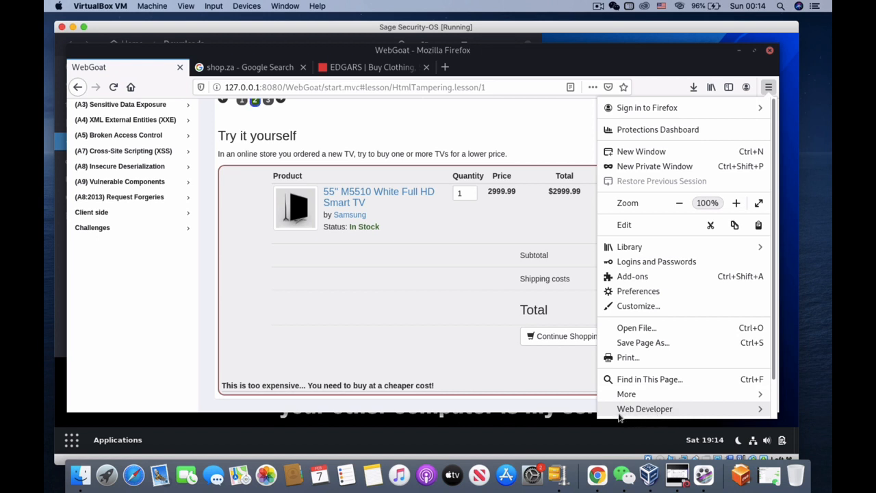
left_click(658, 410)
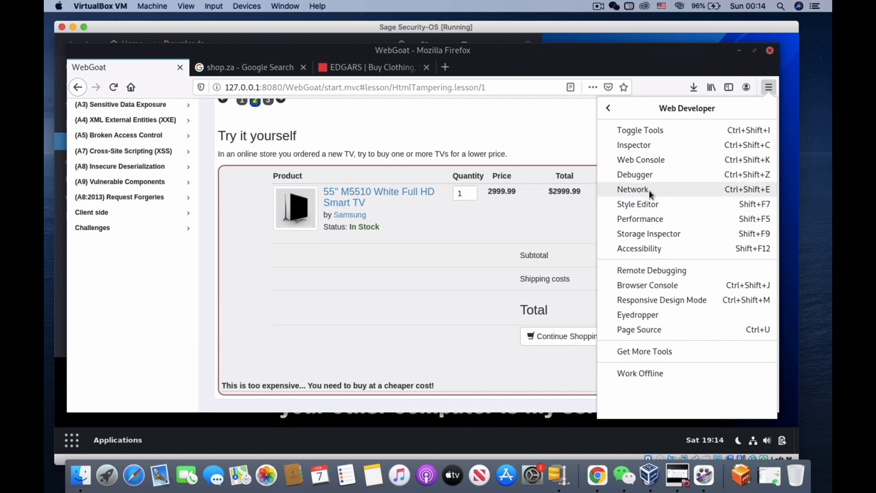
left_click(634, 188)
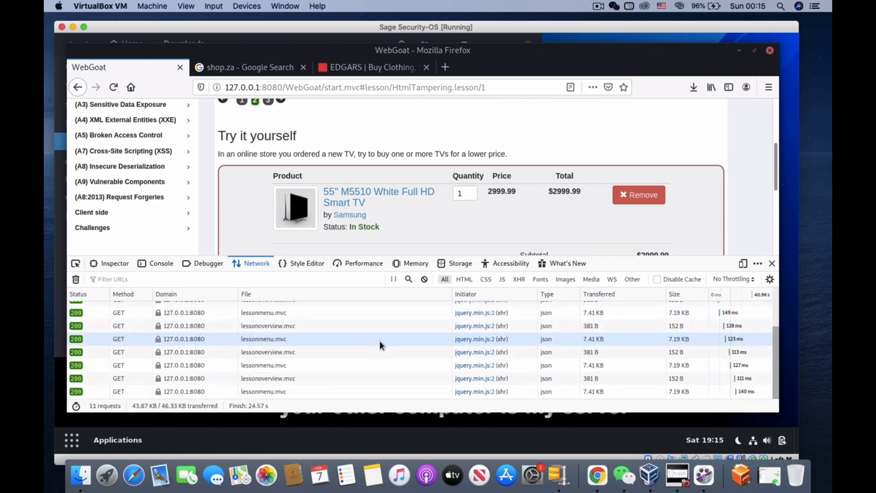
left_click(394, 279)
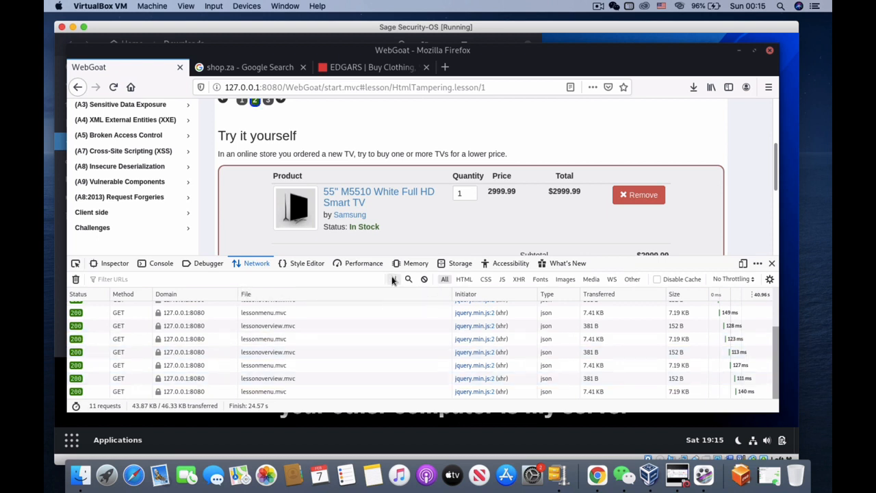
left_click(76, 280)
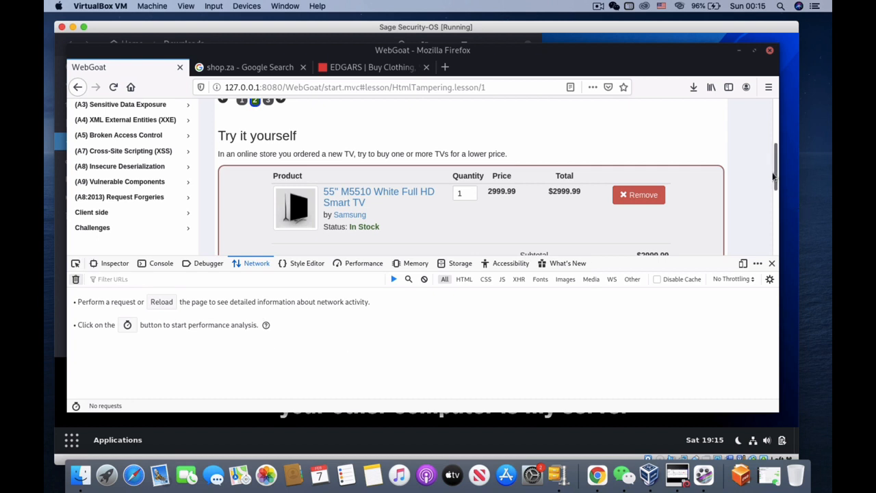
Resume network recording, check out the TV order to capture its traffic, and pause recording again
left_click_drag(776, 177, 778, 222)
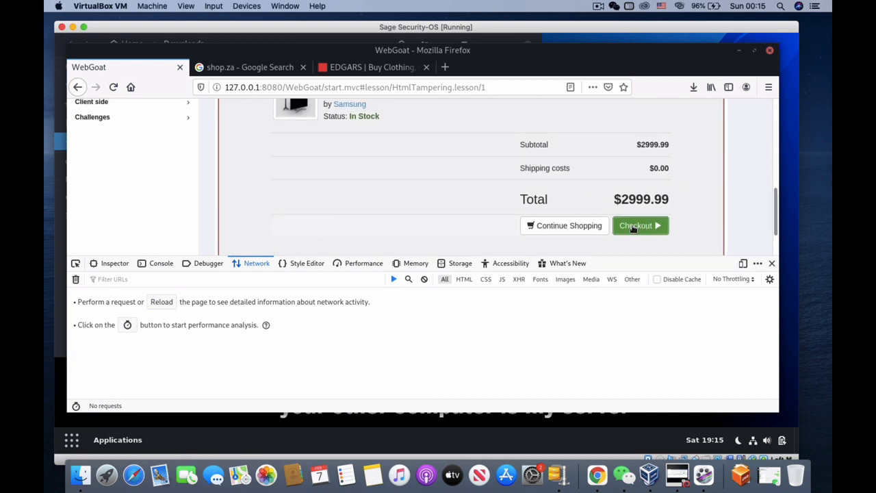
left_click(633, 230)
left_click(394, 280)
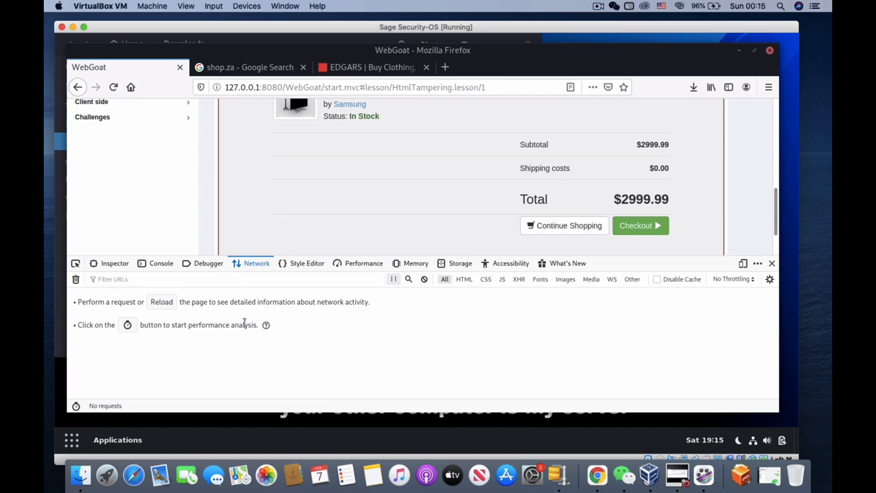
left_click(636, 226)
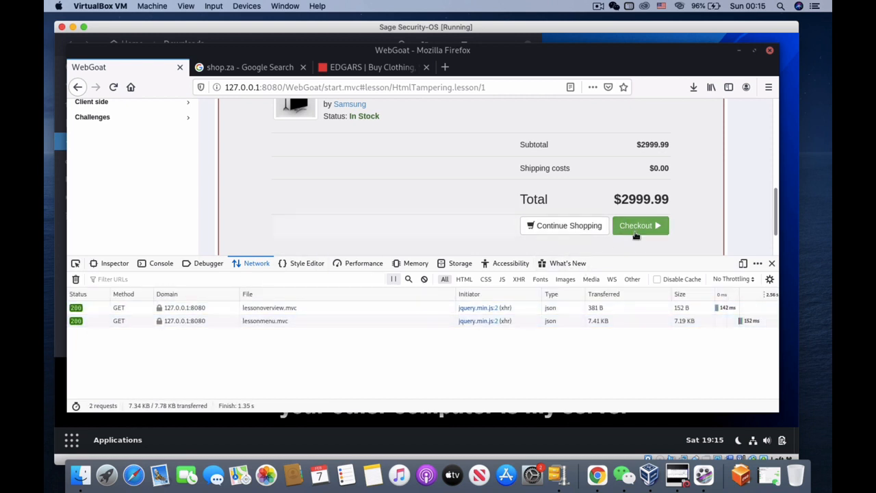
left_click(631, 229)
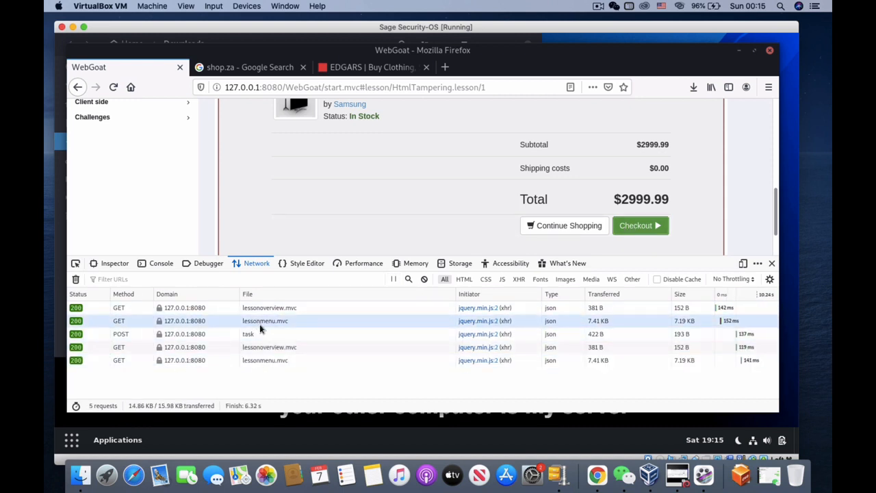
left_click(395, 280)
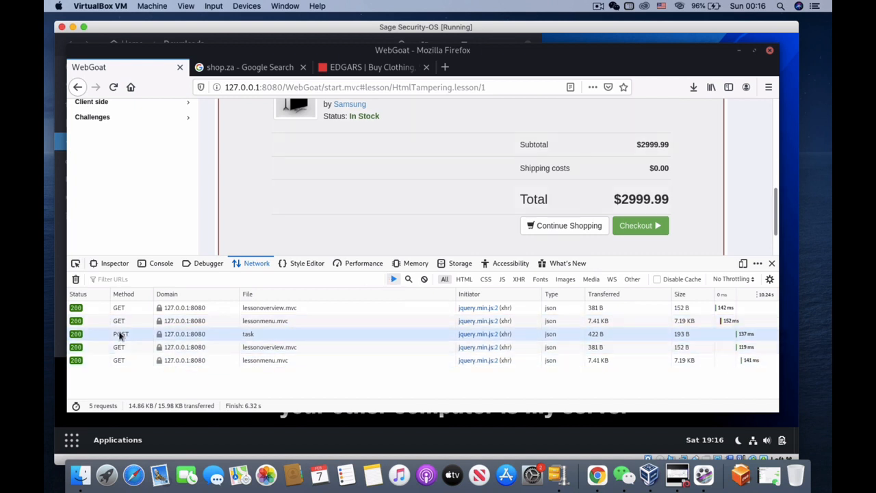
Examine the request data and the response of the captured POST task request
left_click(128, 333)
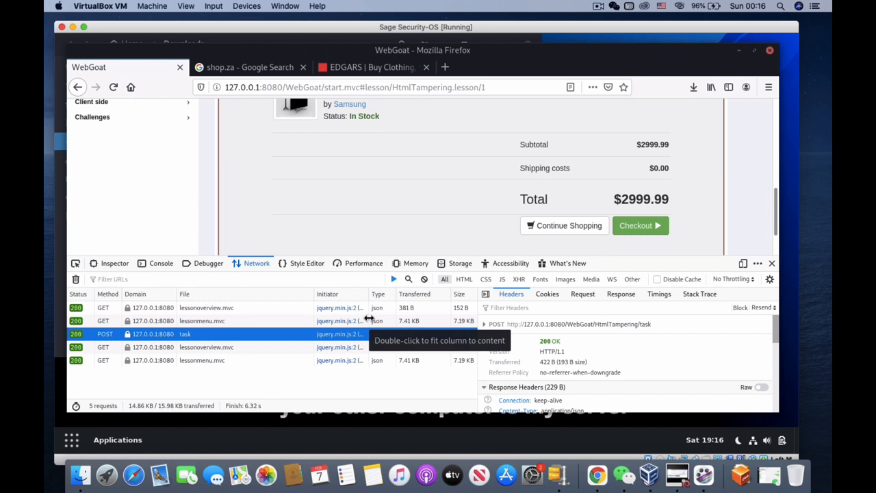
left_click(582, 295)
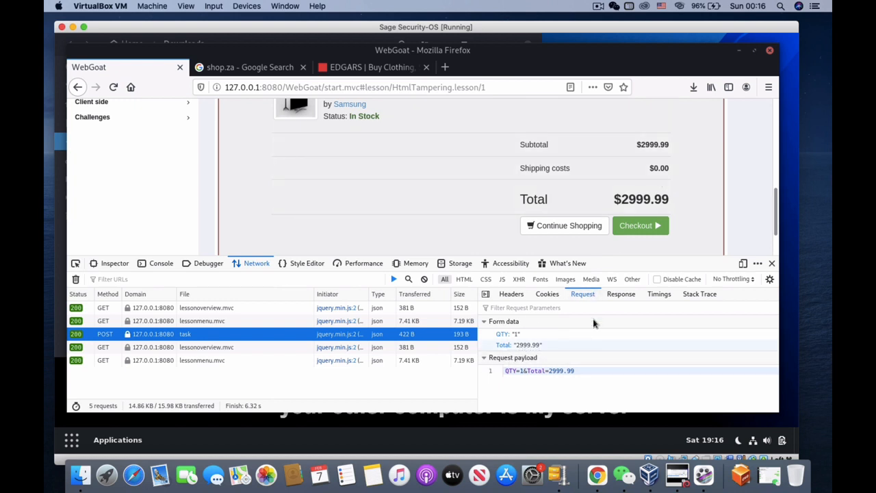
left_click(619, 295)
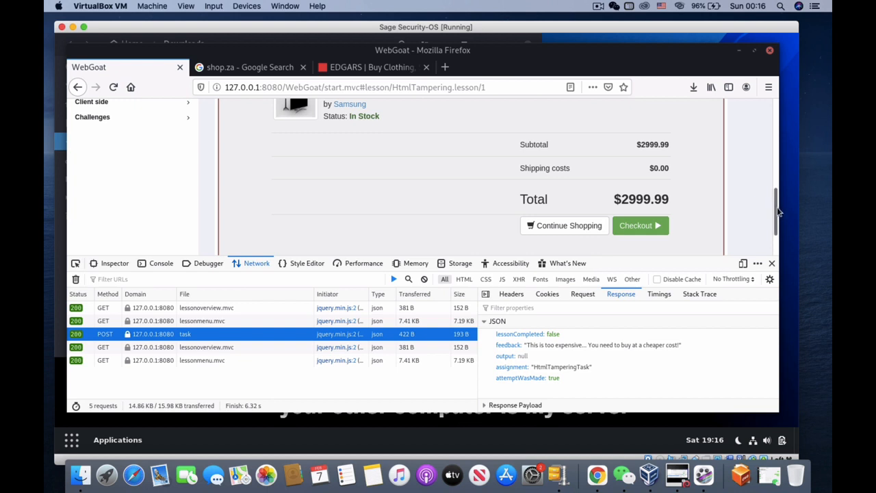
scroll(776, 212, "down", 2)
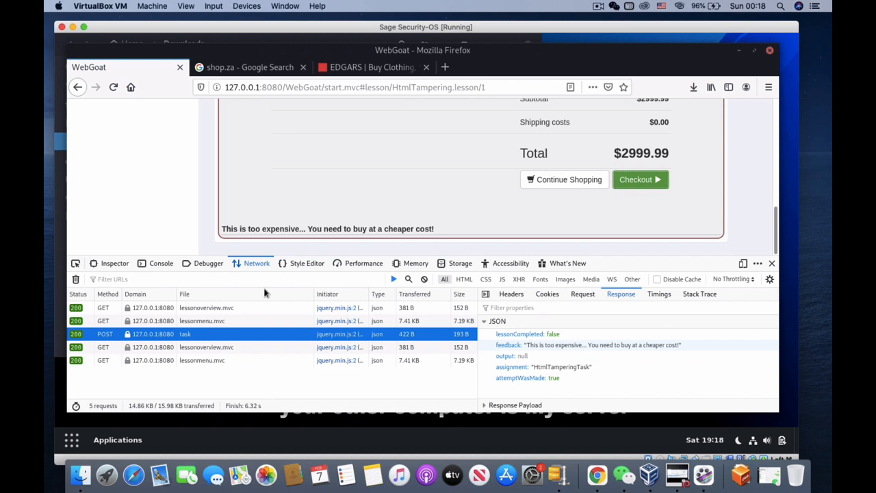
Edit and resend the POST task request with the request body QTY=1&Total=19.99
right_click(189, 335)
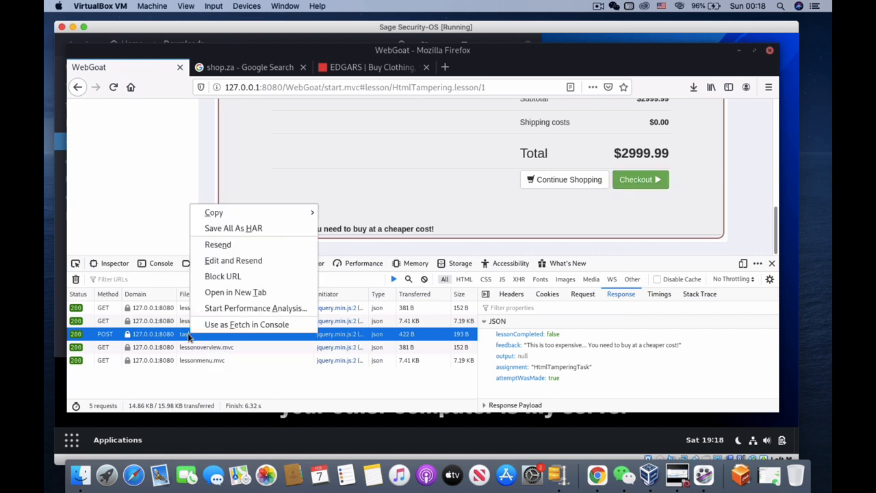
left_click(231, 261)
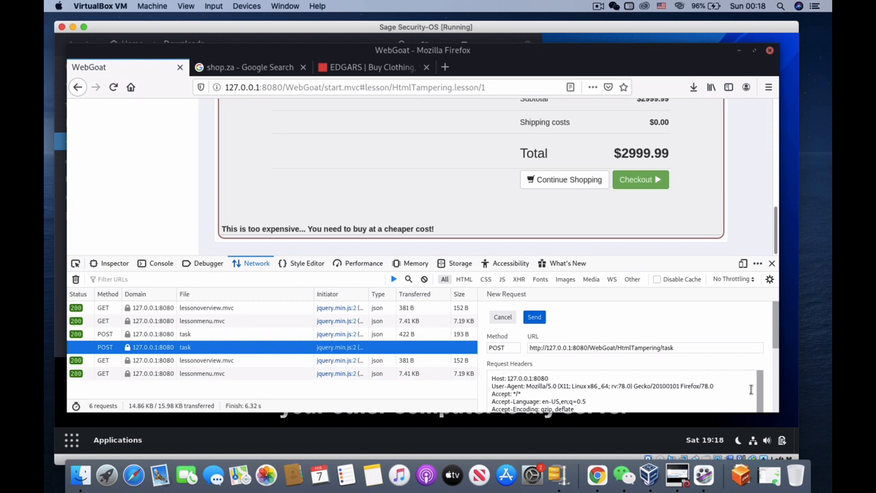
scroll(759, 389, "down", 2)
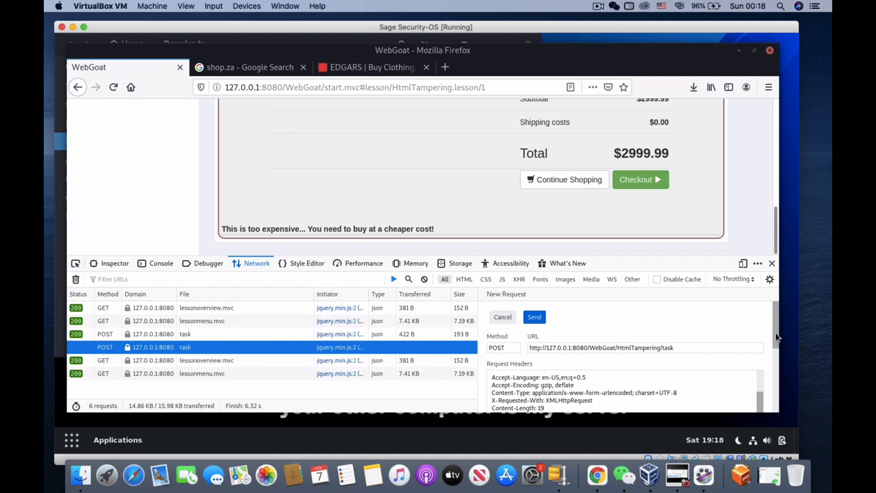
scroll(777, 337, "down", 5)
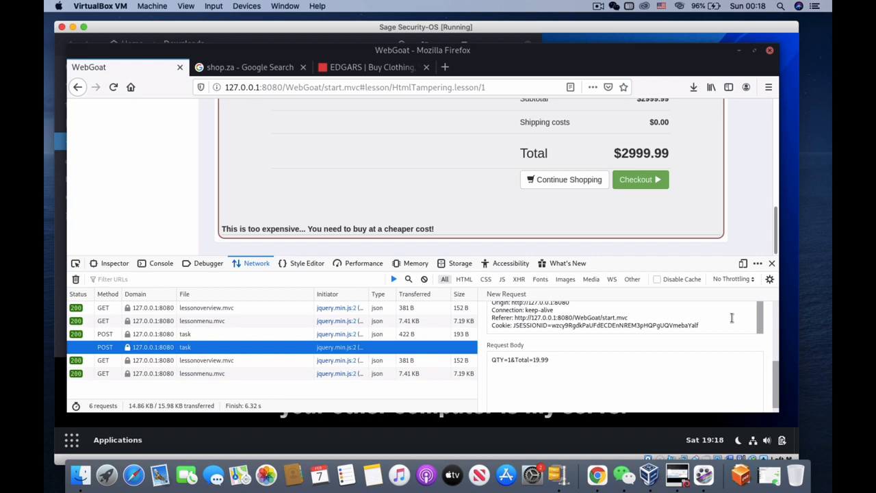
left_click_drag(774, 366, 772, 303)
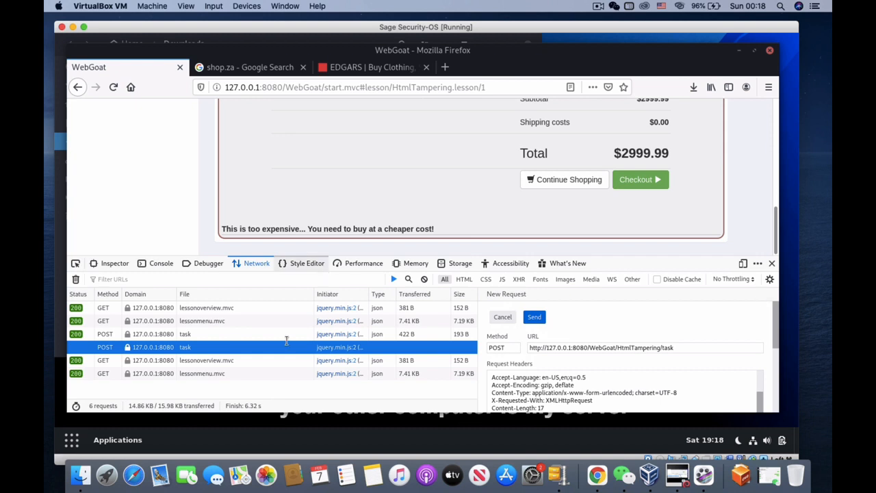
left_click(536, 318)
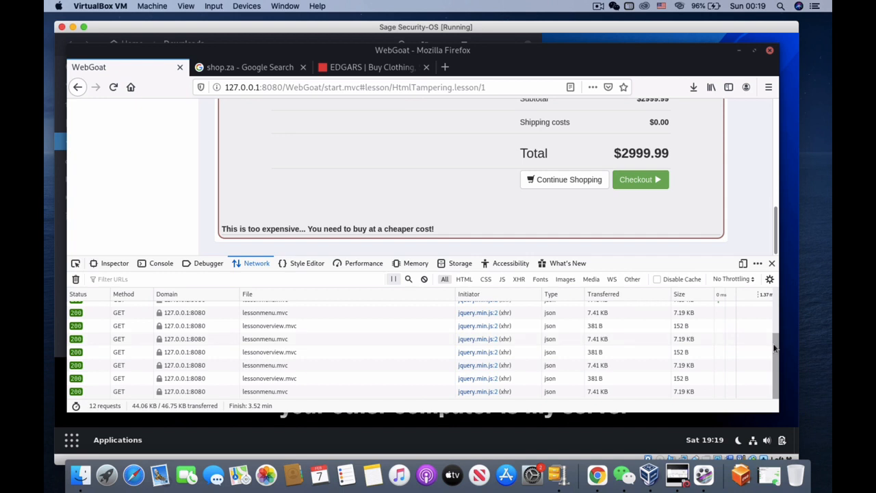
View the original POST task request's response in a separate tab and return to the WebGoat lesson
left_click_drag(775, 349, 775, 275)
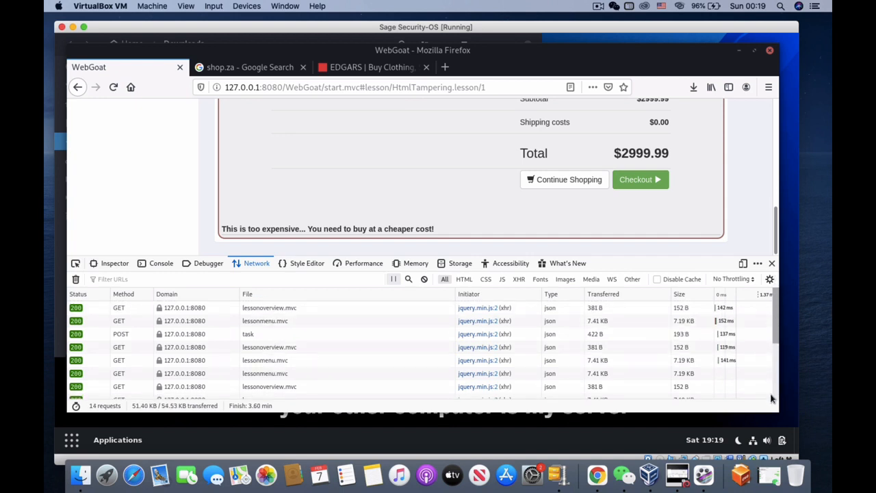
left_click(774, 397)
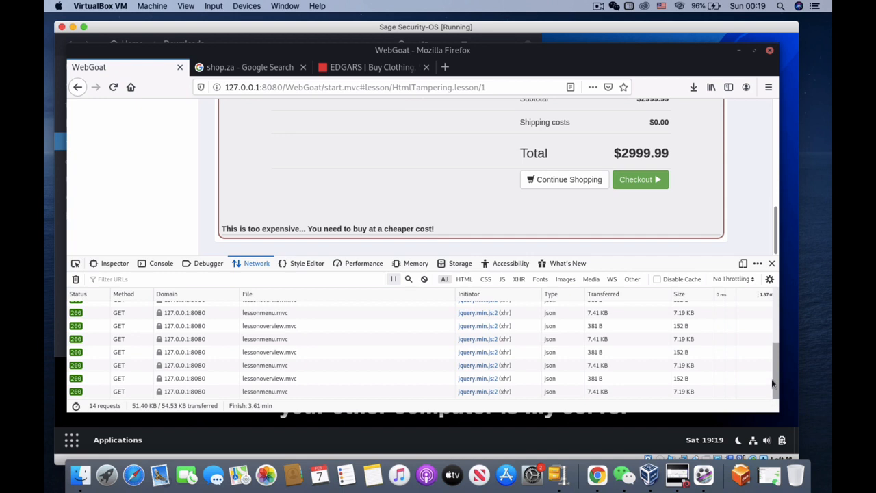
left_click_drag(773, 384, 778, 273)
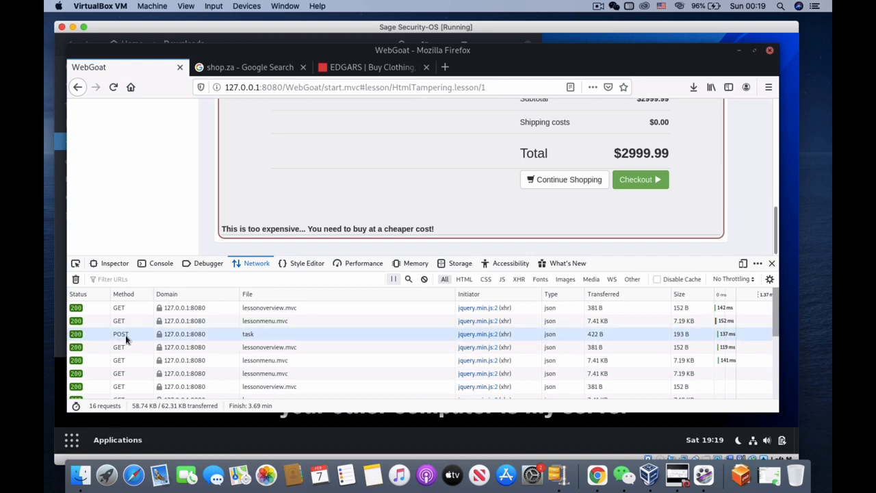
double_click(177, 334)
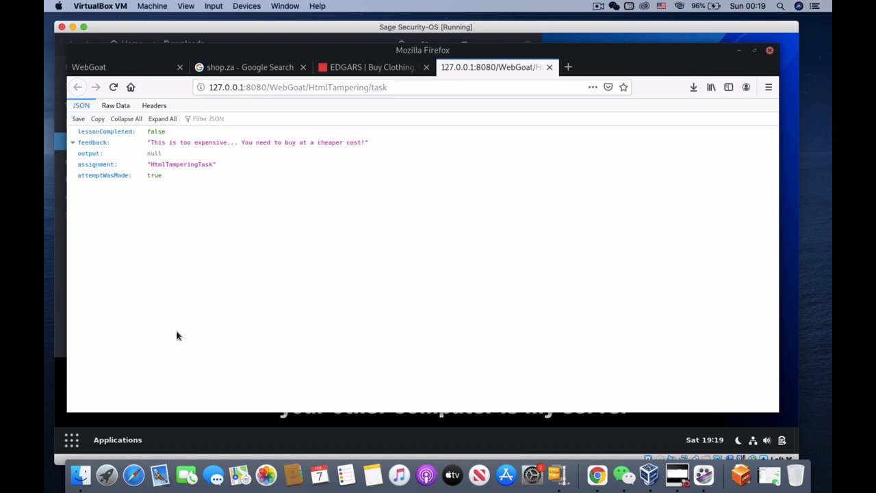
left_click(134, 71)
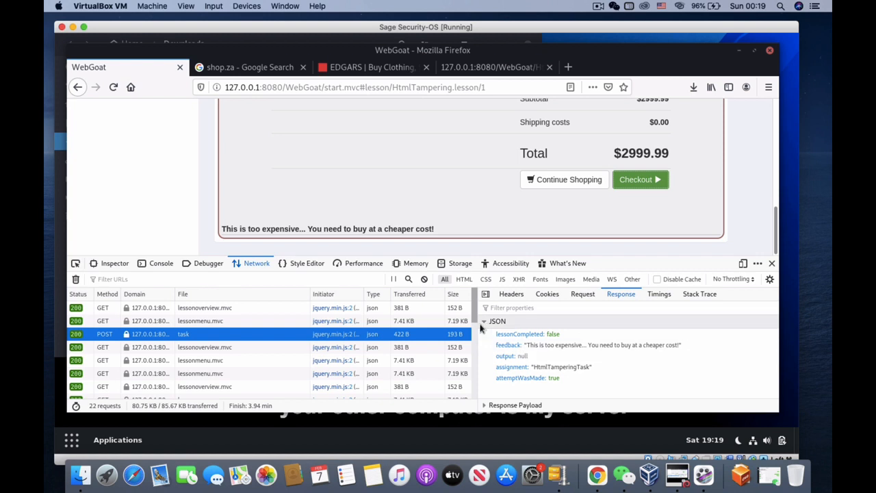
Look through the captured requests for the resent task and view the selected POST request's form data
left_click_drag(472, 312, 459, 406)
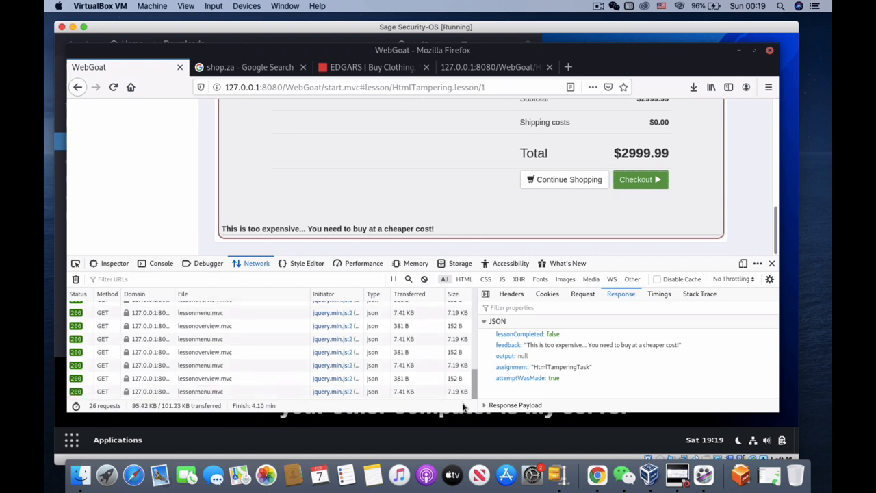
left_click_drag(472, 313, 463, 408)
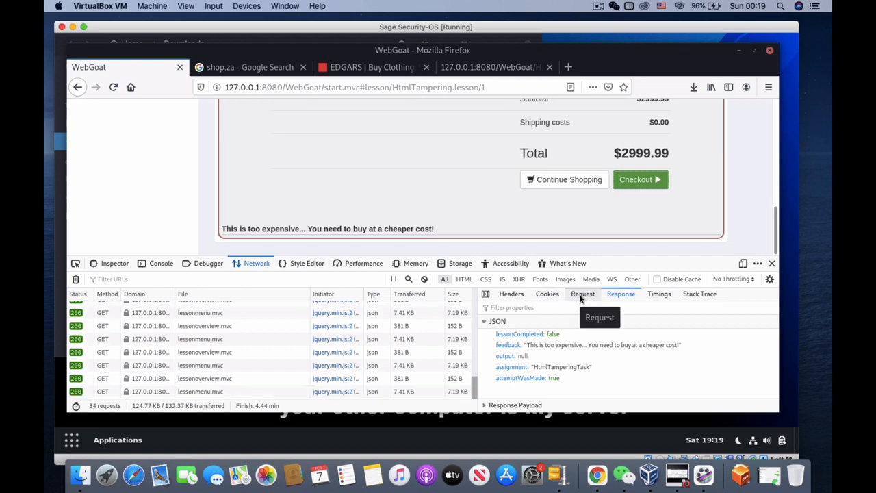
left_click(581, 297)
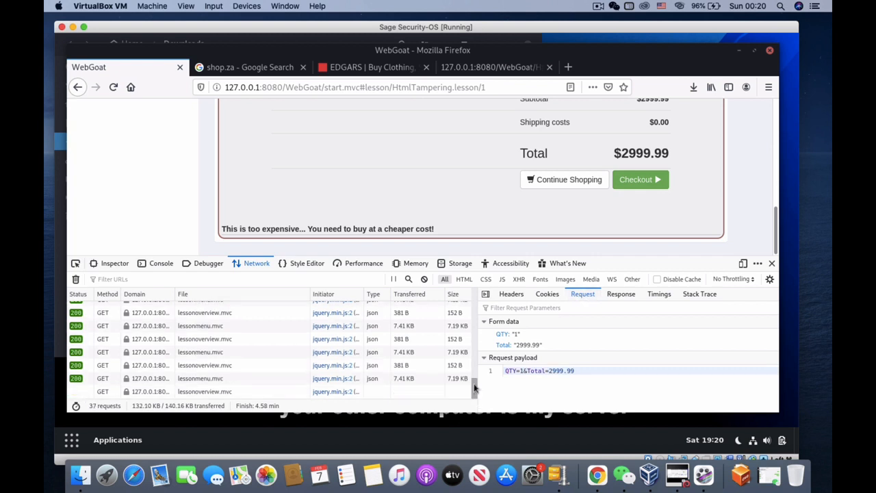
Edit the original captured POST task request so its body reads QTY=1&Total=19.99 and resend it
scroll(472, 350, "up", 10)
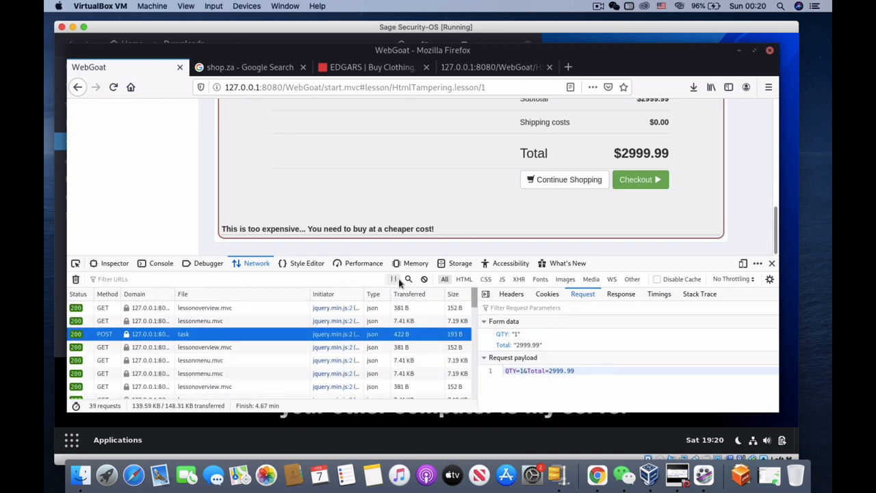
right_click(187, 337)
left_click(234, 263)
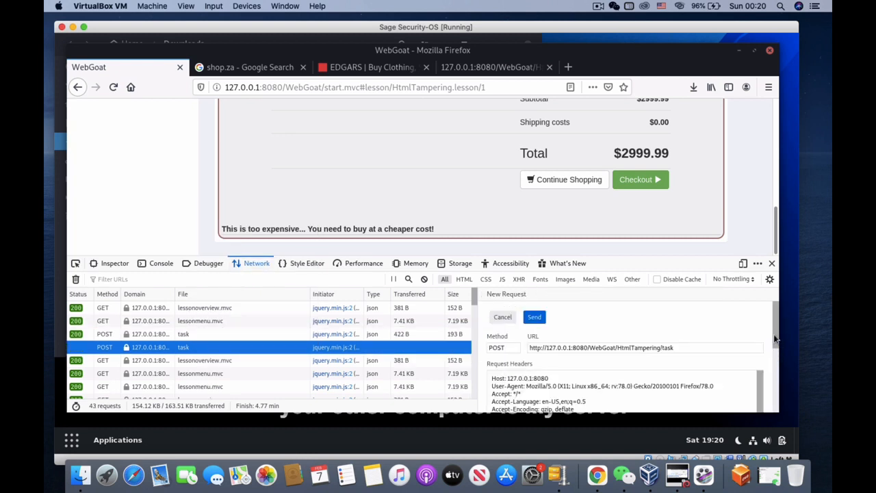
left_click_drag(774, 339, 776, 406)
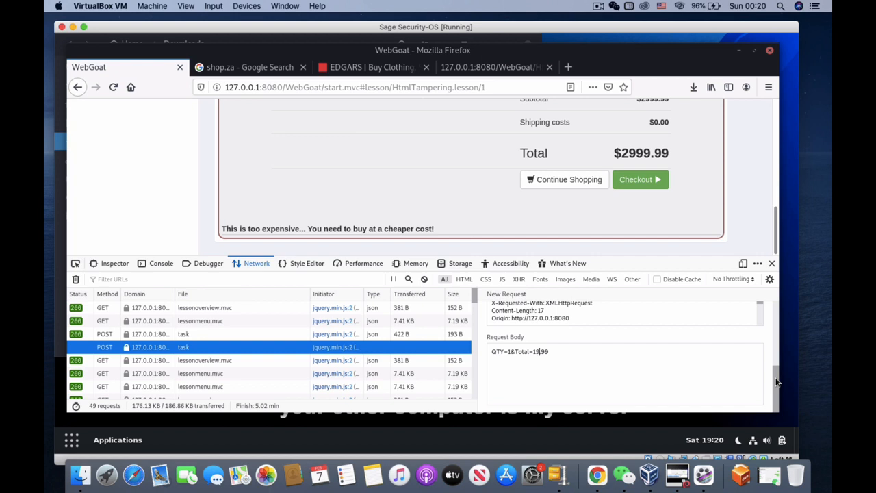
left_click_drag(777, 382, 775, 270)
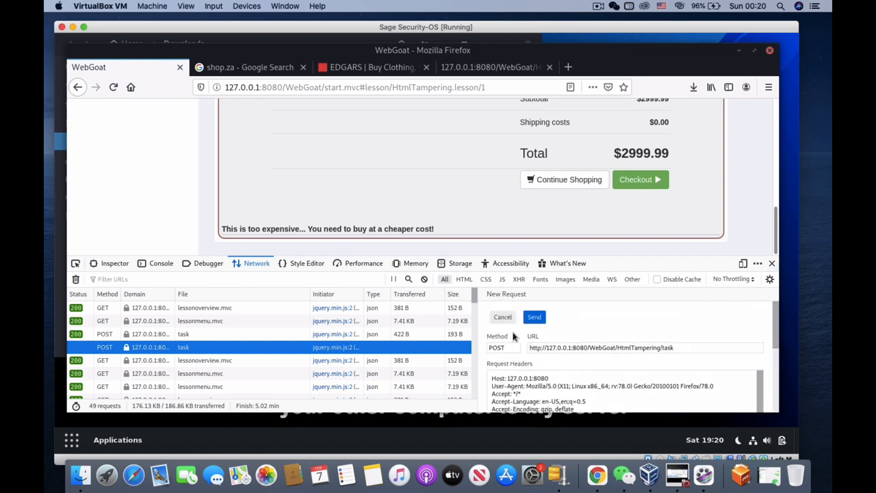
left_click(534, 317)
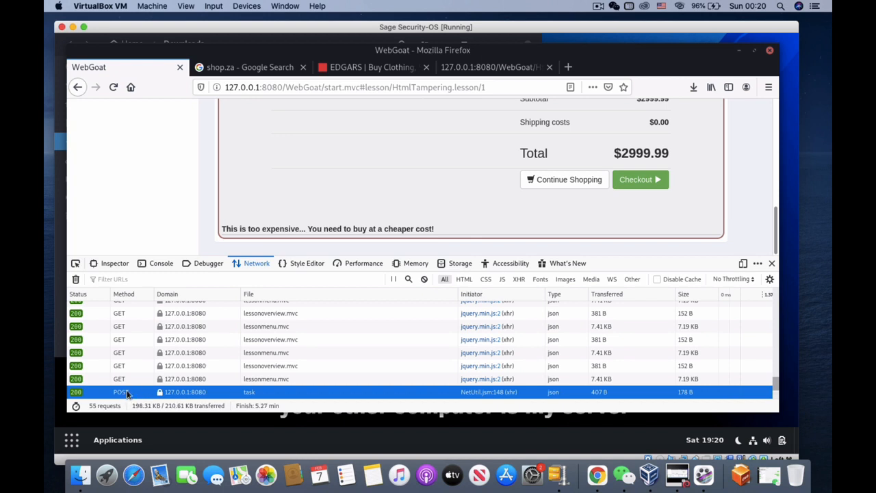
Open the newly resent POST task request in a separate browser tab
double_click(130, 393)
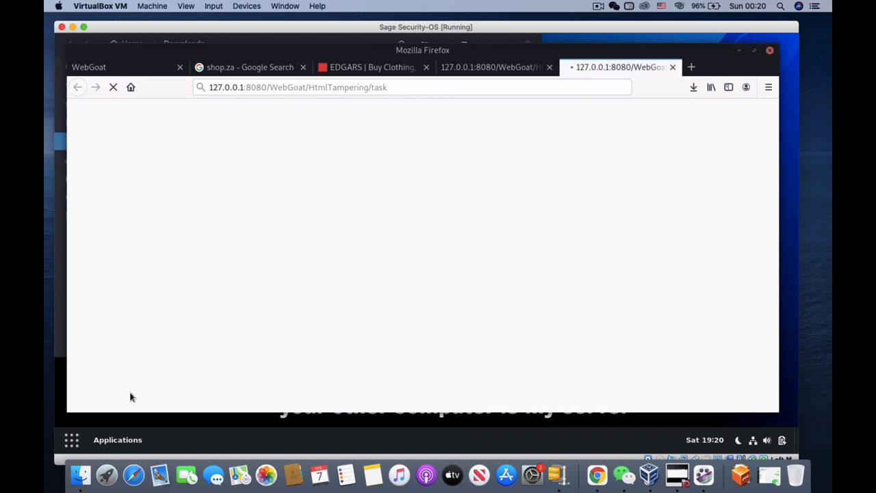